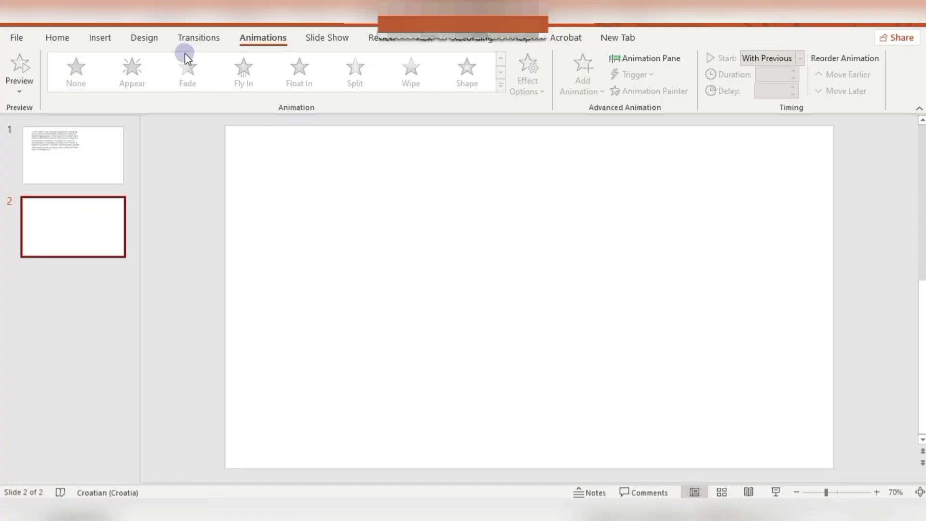
- Insert the photo of the woman with a laptop from this device onto slide 2
left_click(107, 36)
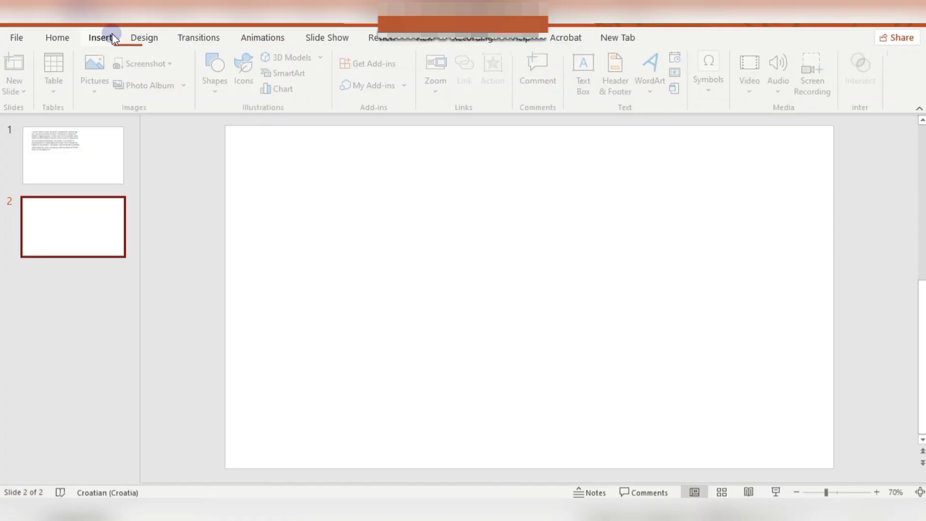
left_click(98, 90)
left_click(127, 130)
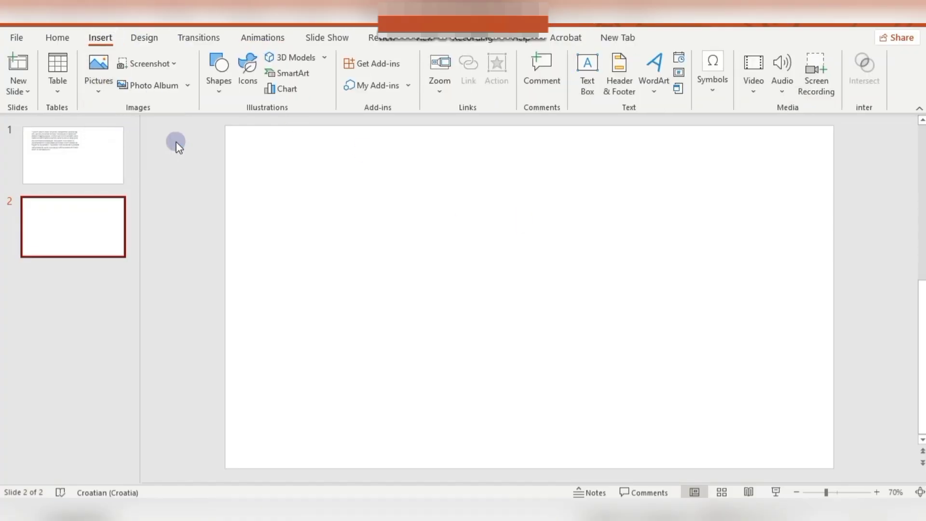
left_click(314, 183)
left_click(487, 367)
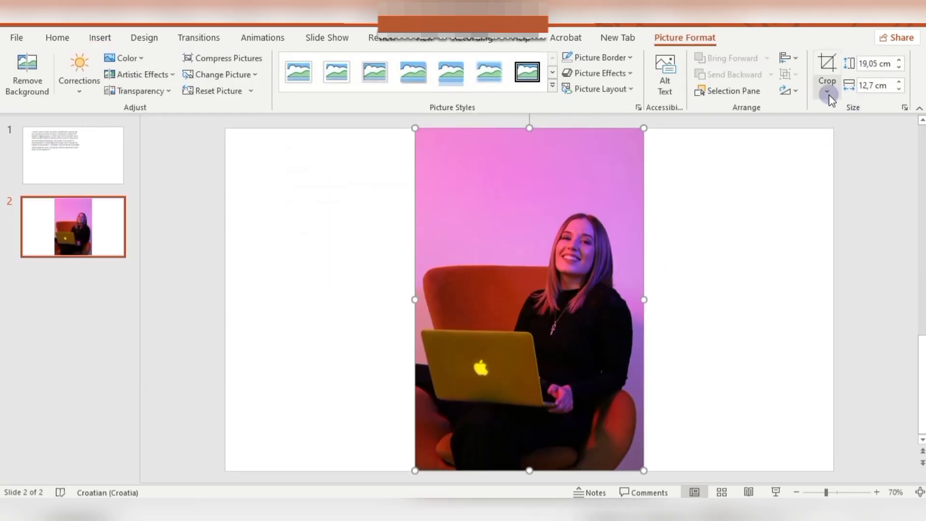
- Crop the empty wall off the photo's top and trim its bottom
left_click(828, 92)
left_click(837, 110)
left_click_drag(529, 131, 529, 172)
left_click_drag(529, 468, 529, 428)
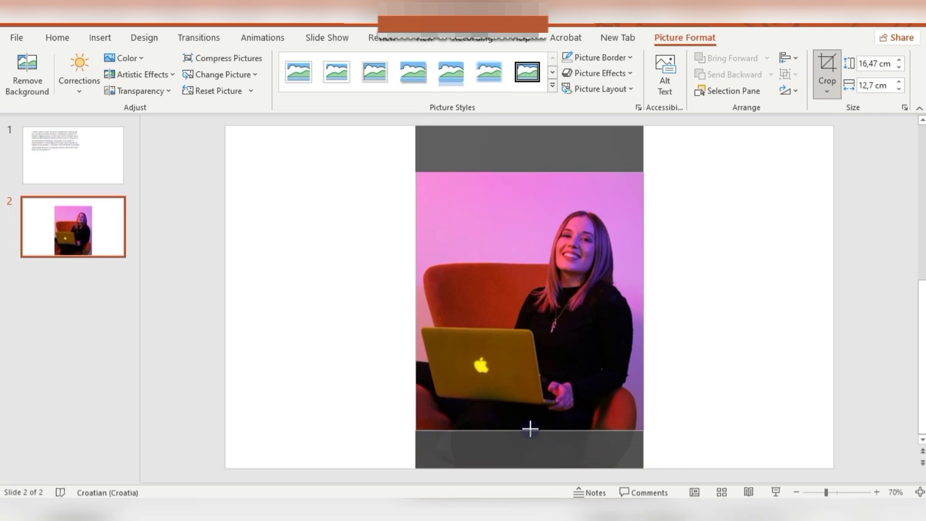
left_click(826, 89)
left_click(839, 109)
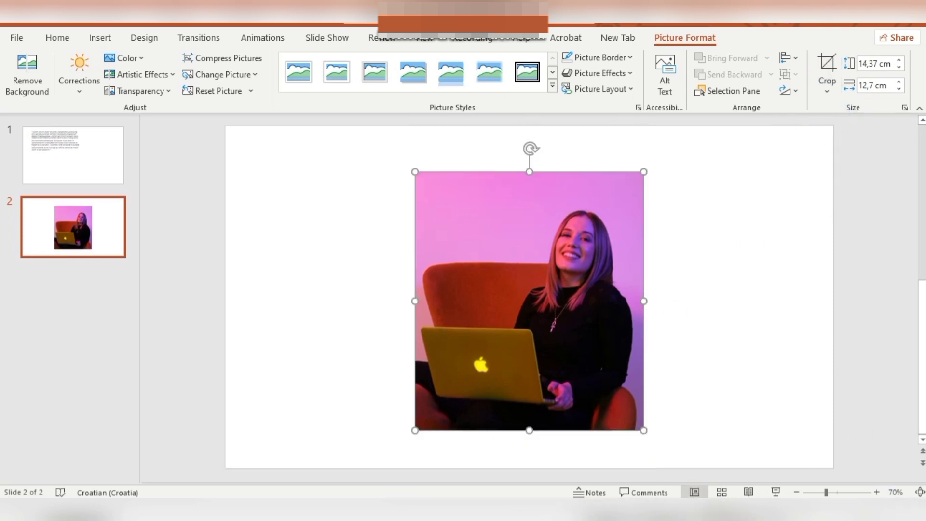
- Enlarge the photo to about 17,11 × 15,12 cm, move it up-left, and zoom to 80%
left_click_drag(639, 435, 688, 476)
left_click_drag(644, 398, 615, 376)
left_click(877, 492)
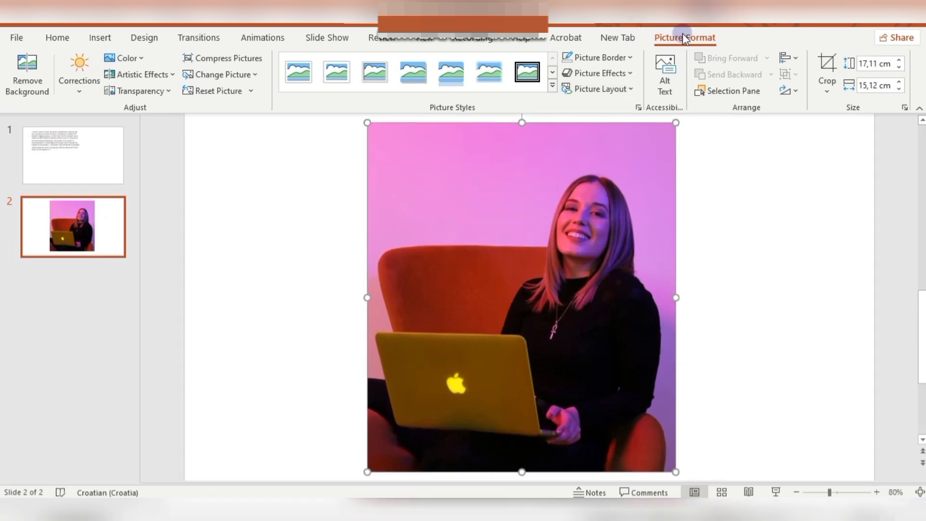
- Start Remove Background and mark the woman, laptop and area beneath the laptop to keep
left_click(38, 91)
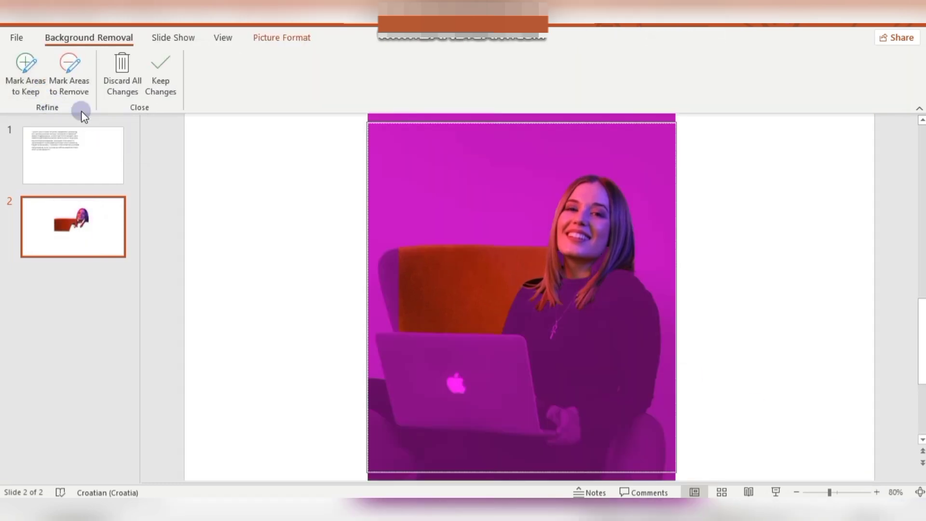
left_click(24, 81)
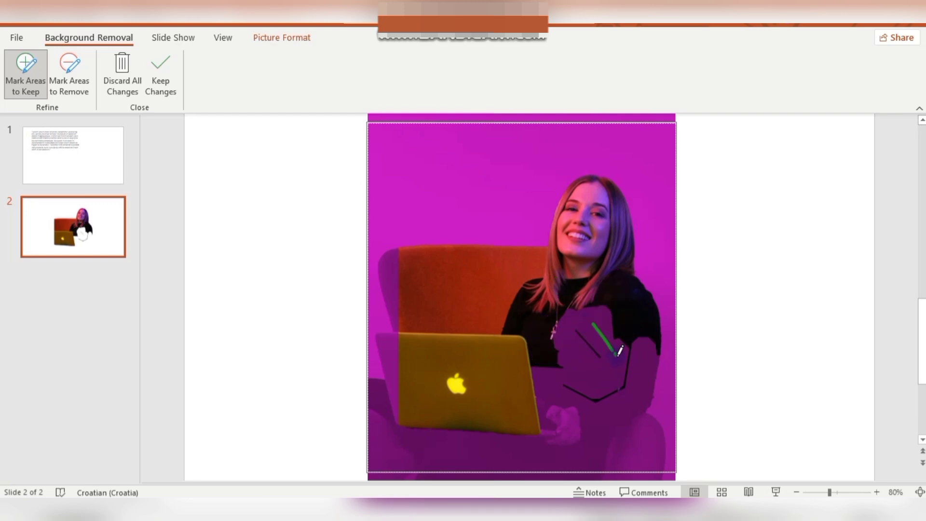
scroll(589, 317, "up", 1)
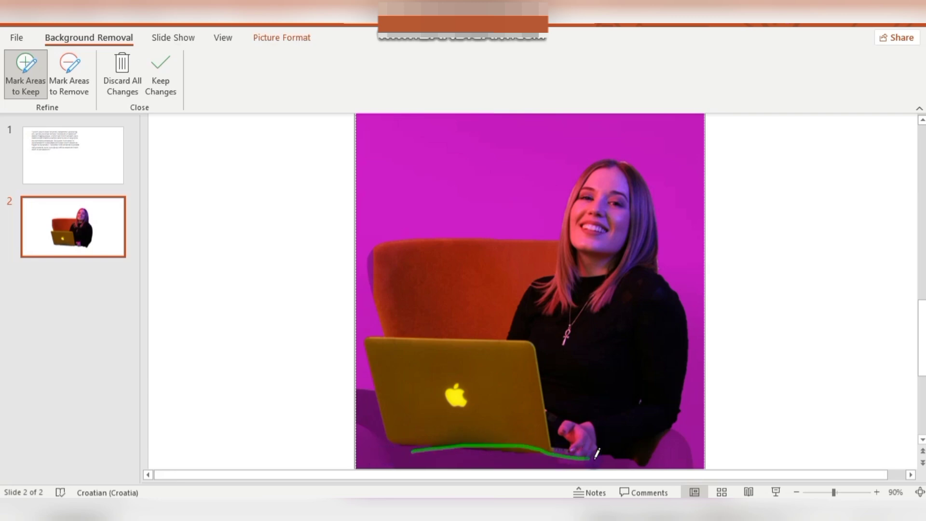
left_click(796, 491)
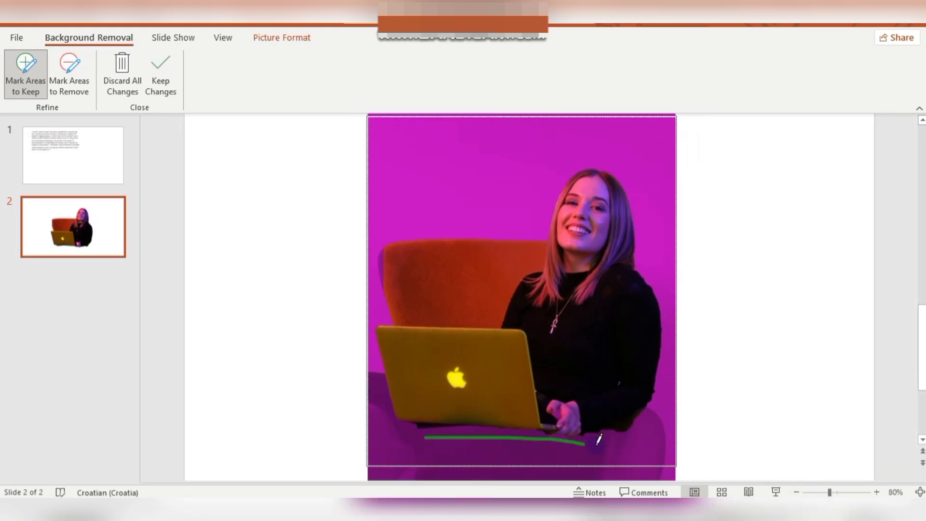
left_click_drag(635, 441, 638, 439)
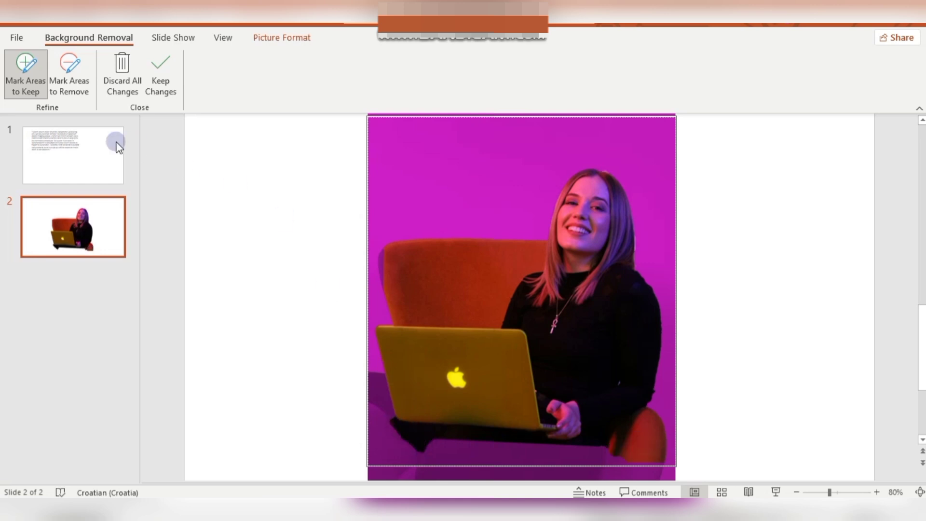
- Mark the armchair back for removal and keep the background-removal changes
left_click(73, 87)
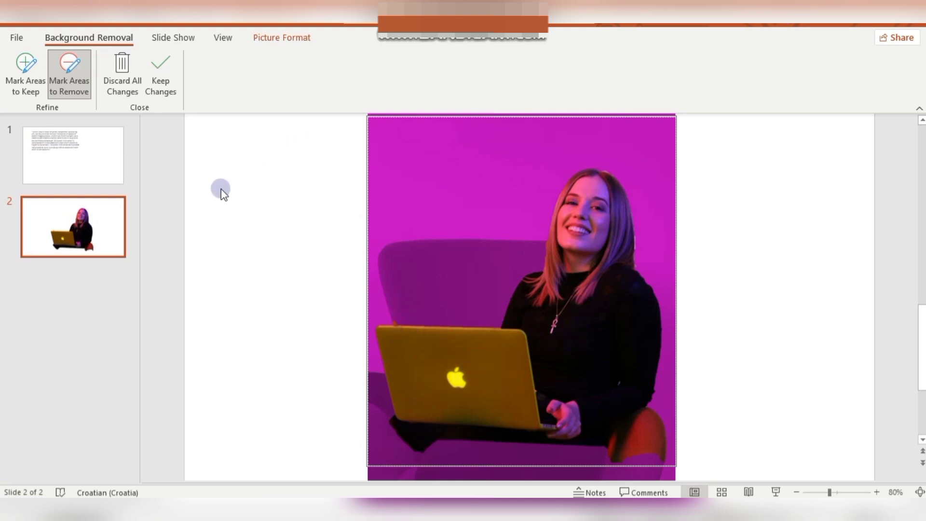
left_click(161, 77)
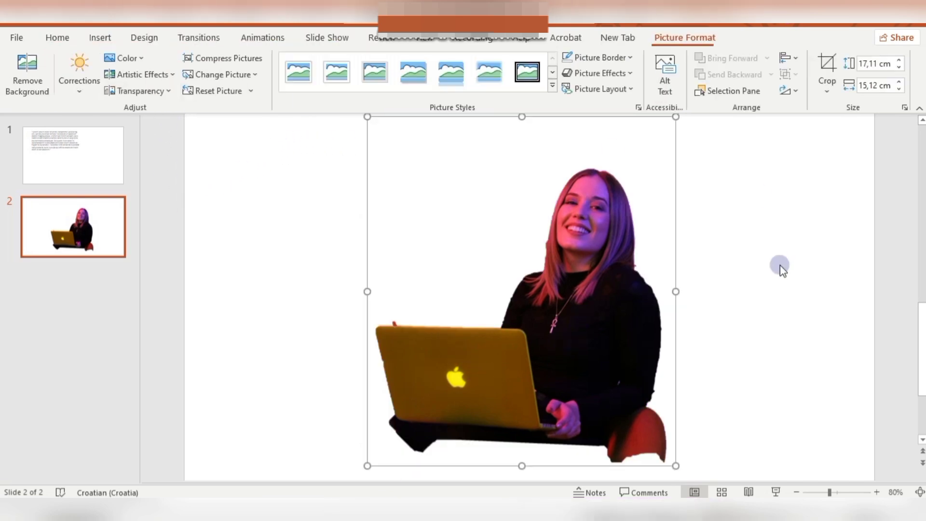
- Crop the cut-out tighter at its bottom, top and right side
left_click(828, 91)
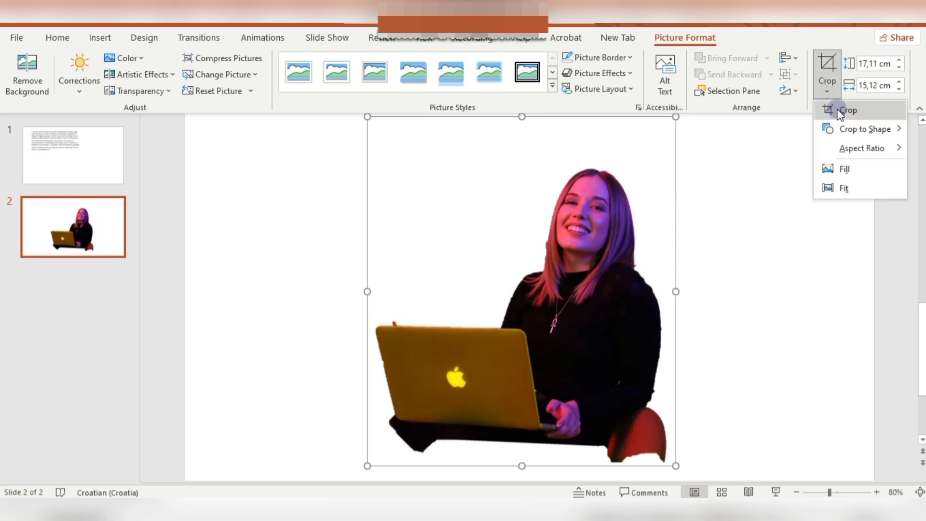
left_click(836, 108)
left_click_drag(521, 464, 521, 437)
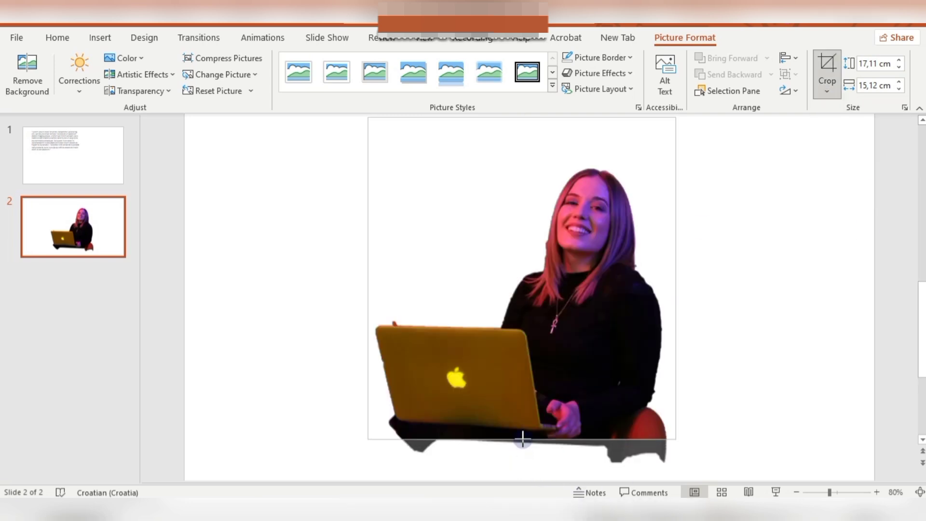
left_click_drag(520, 117, 525, 160)
left_click_drag(675, 301, 669, 299)
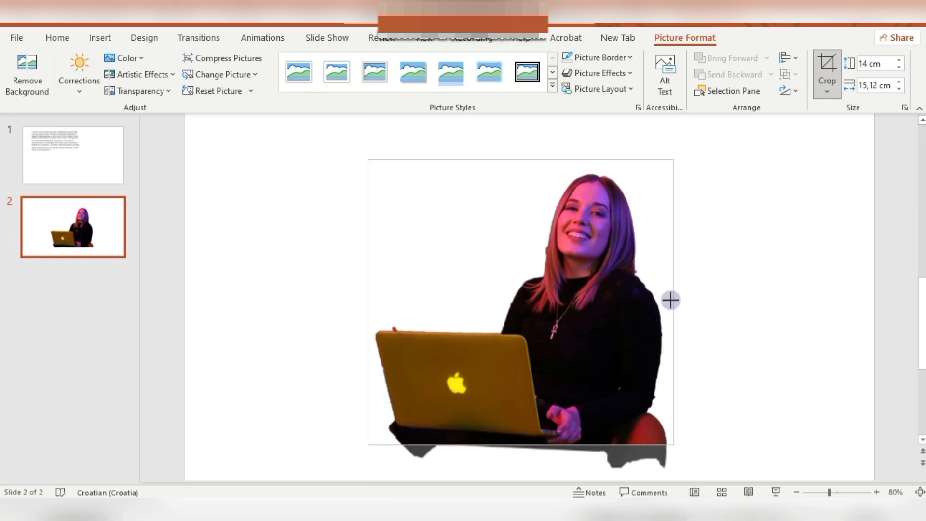
left_click(826, 91)
left_click(837, 110)
- Resize the cut-out to about 9,41 × 9,93 cm and move it to the slide's right
left_click_drag(668, 444, 541, 324)
left_click_drag(501, 286, 550, 318)
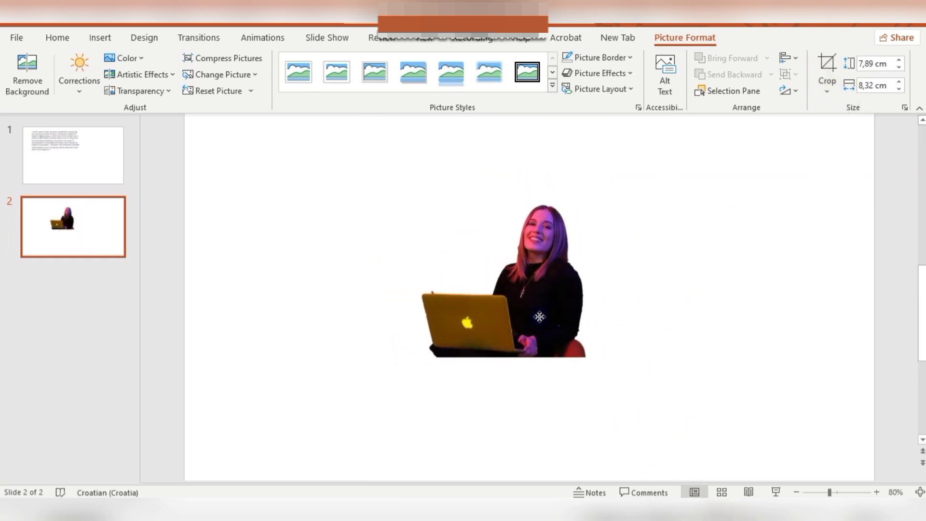
left_click_drag(532, 367, 713, 362)
scroll(695, 357, "down", 2)
left_click_drag(693, 323, 728, 318)
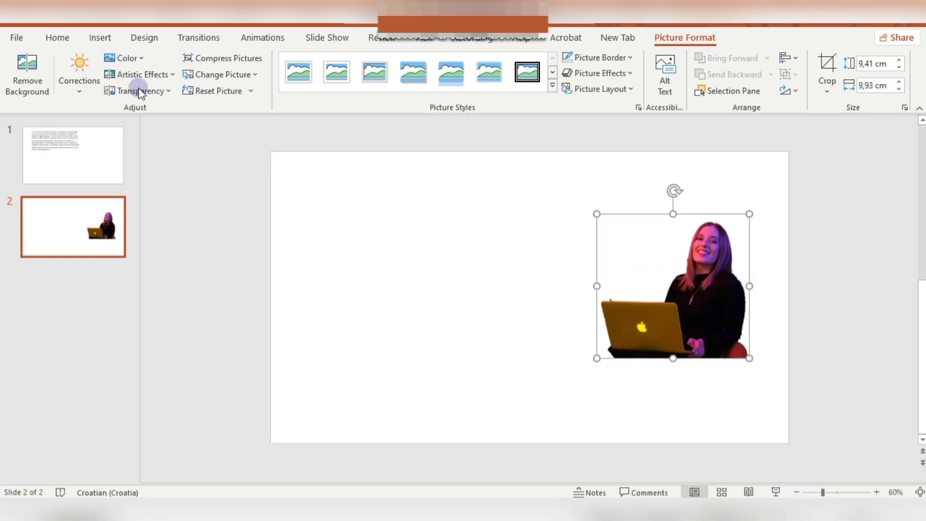
- Draw a fully rounded, outline-free pill about 24 cm wide extending past the slide's left edge
left_click(93, 47)
left_click(219, 72)
left_click(295, 127)
left_click_drag(229, 229, 573, 366)
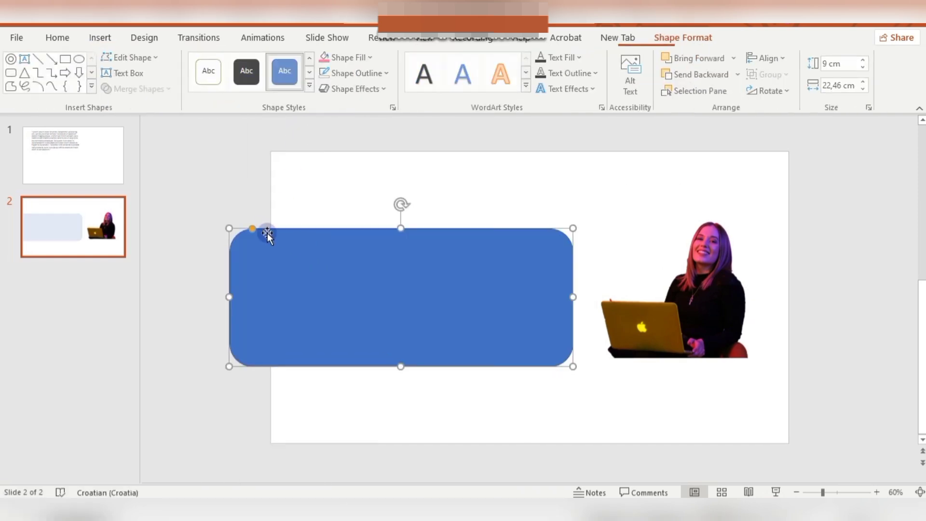
left_click_drag(253, 227, 362, 227)
left_click(382, 76)
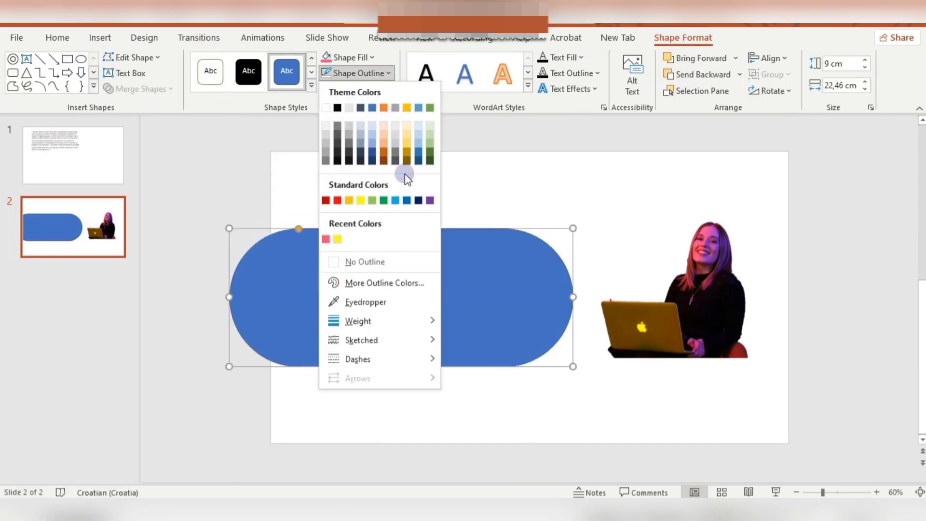
left_click(386, 260)
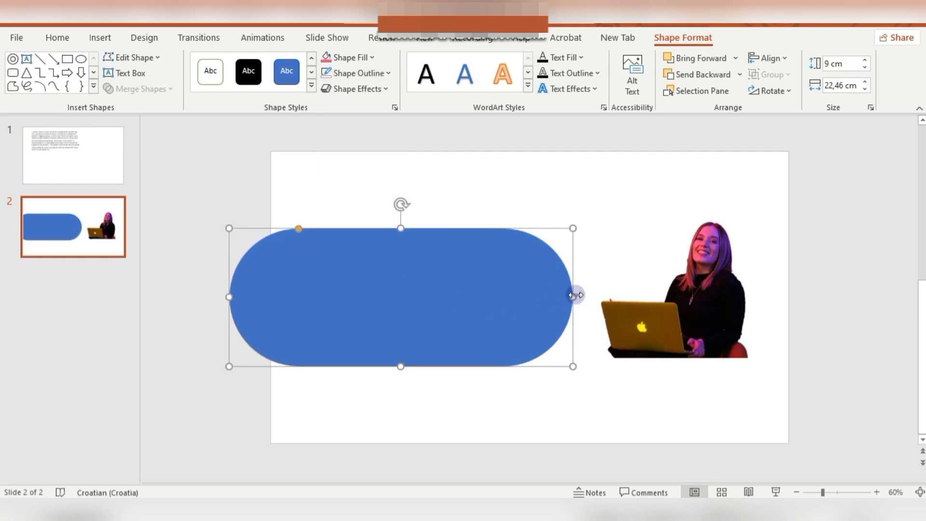
left_click_drag(578, 295, 602, 295)
left_click_drag(466, 308, 431, 307)
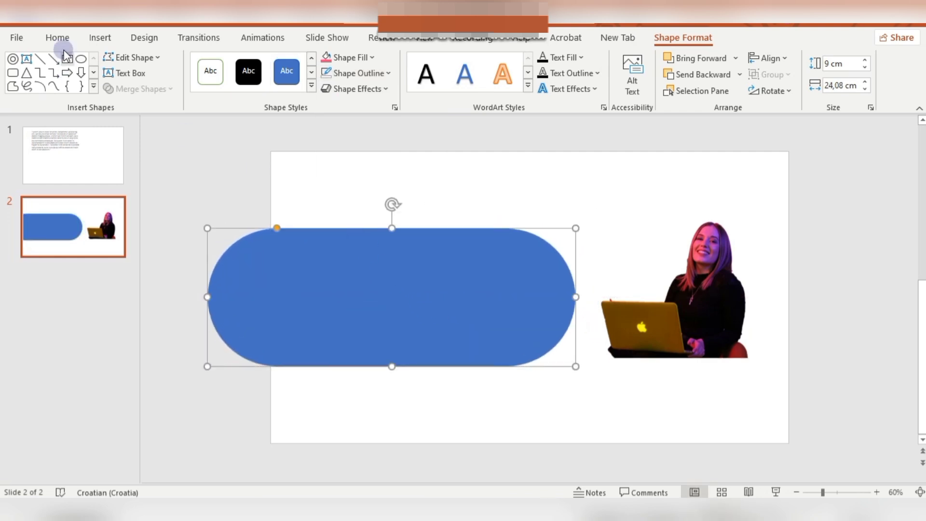
- Draw an orange-filled rectangle covering the pill's off-slide left end
left_click(100, 38)
left_click(219, 72)
left_click(268, 127)
left_click_drag(154, 185, 270, 424)
left_click(373, 58)
left_click(330, 208)
- Subtract the orange rectangle from the pill with Merge Shapes, leaving a flush left end
left_click(485, 336)
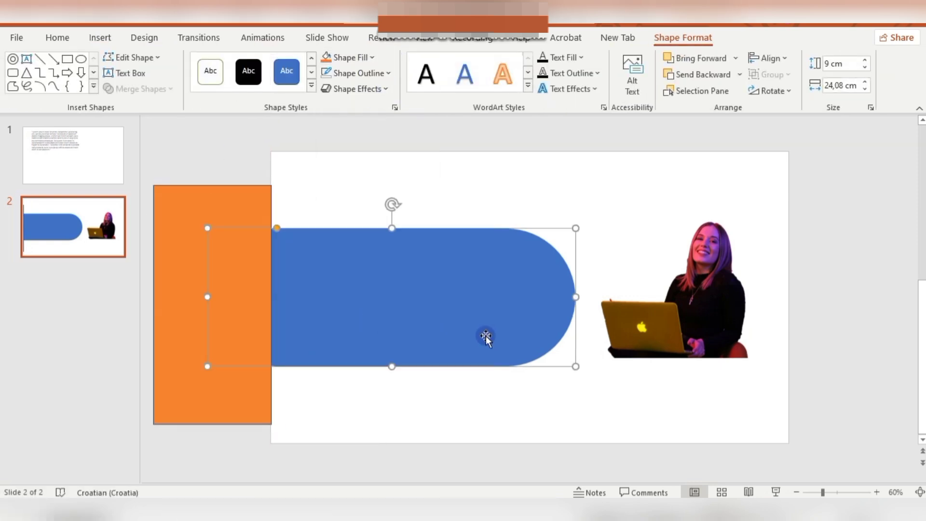
left_click(184, 422, "shift")
left_click(167, 89)
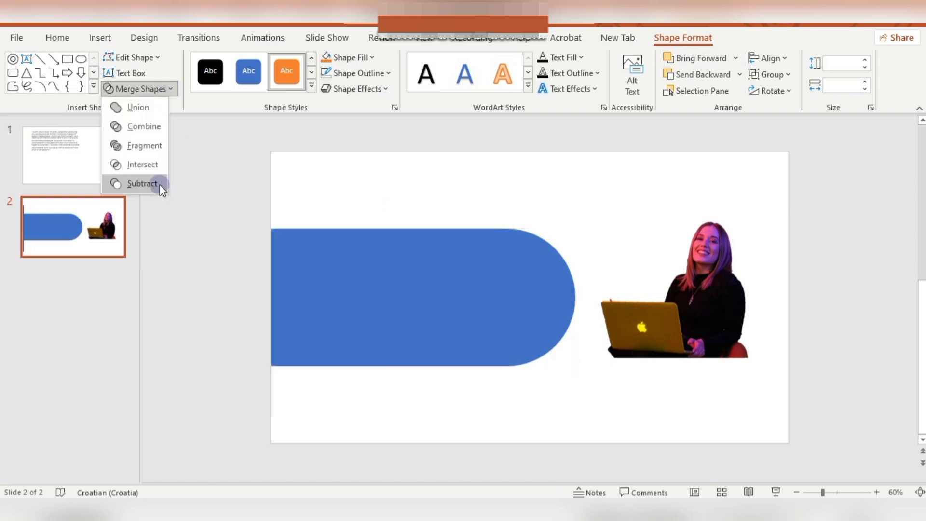
left_click(160, 185)
left_click(388, 73)
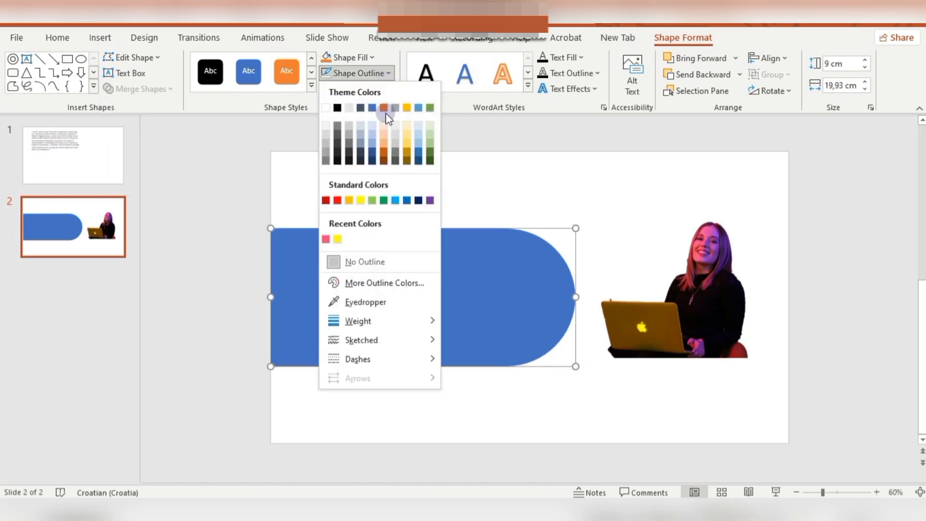
- Fill the banner with the eyedropper-sampled pink of the woman's hair, then zoom to 70%
left_click(366, 57)
left_click(366, 57)
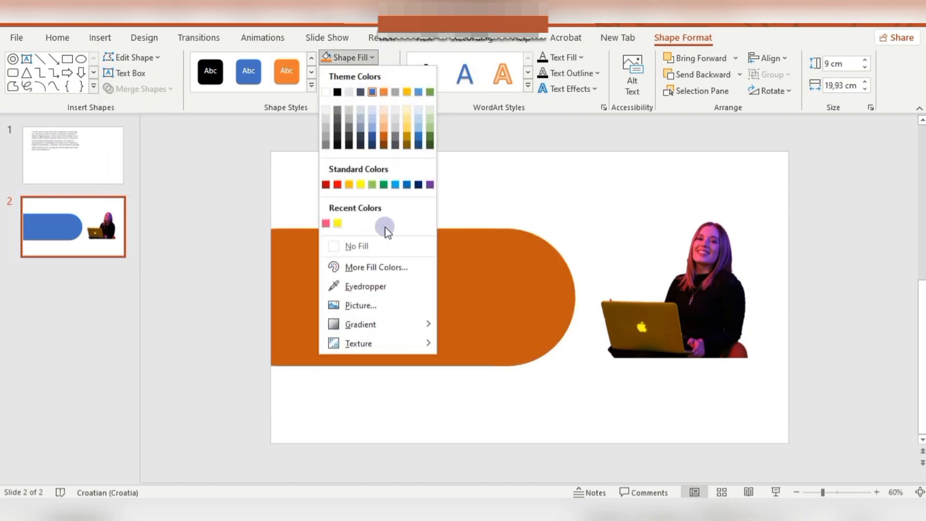
left_click(371, 286)
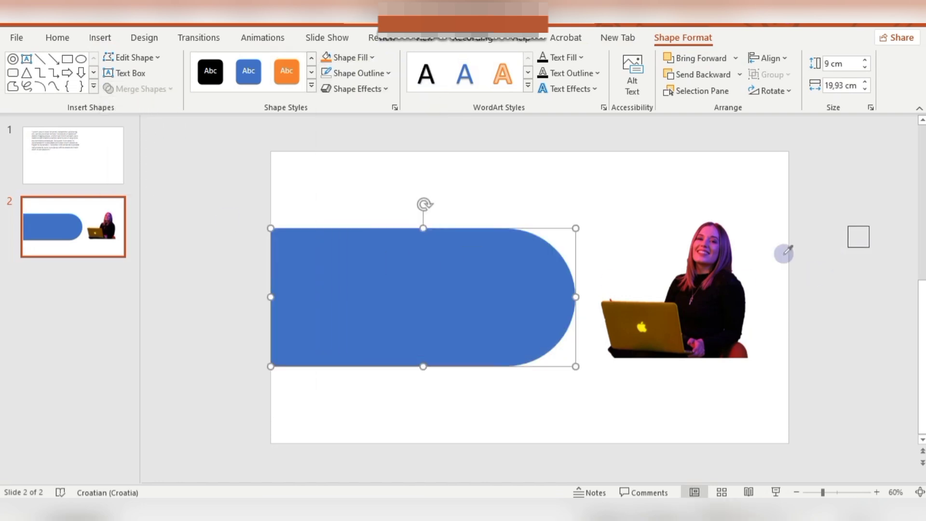
left_click(702, 232)
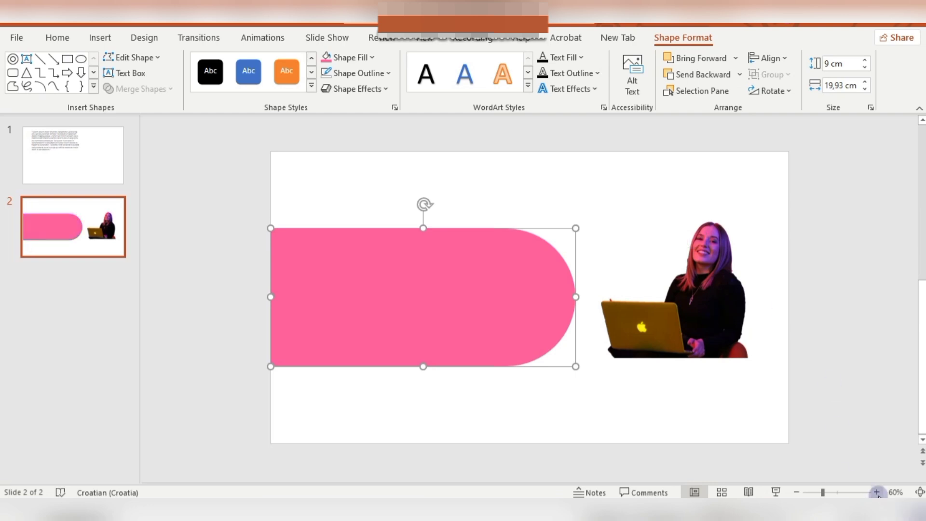
left_click(876, 491)
- Bring the woman photo to front over the pink banner and enlarge it to about 11 × 11,6 cm
left_click_drag(758, 303, 657, 273)
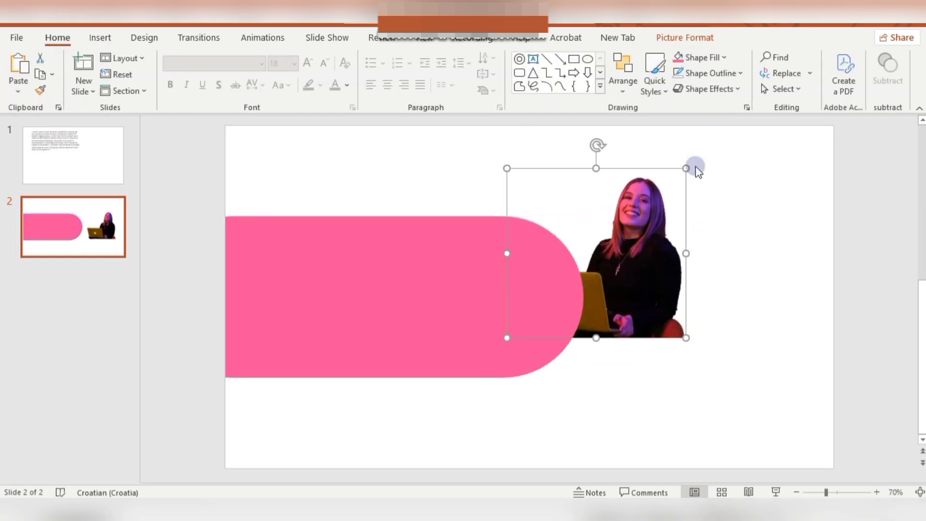
left_click(708, 38)
left_click(770, 59)
left_click(763, 96)
left_click_drag(627, 241, 523, 262)
left_click_drag(584, 357, 538, 340)
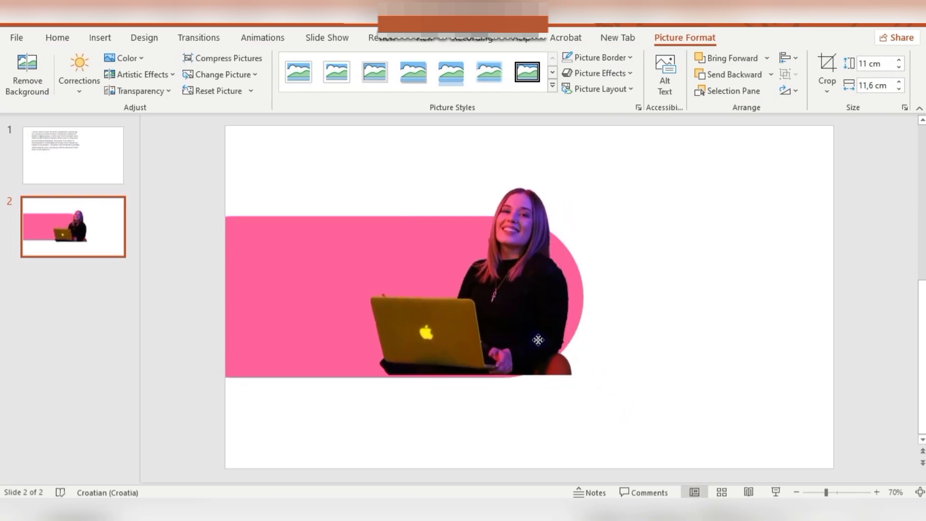